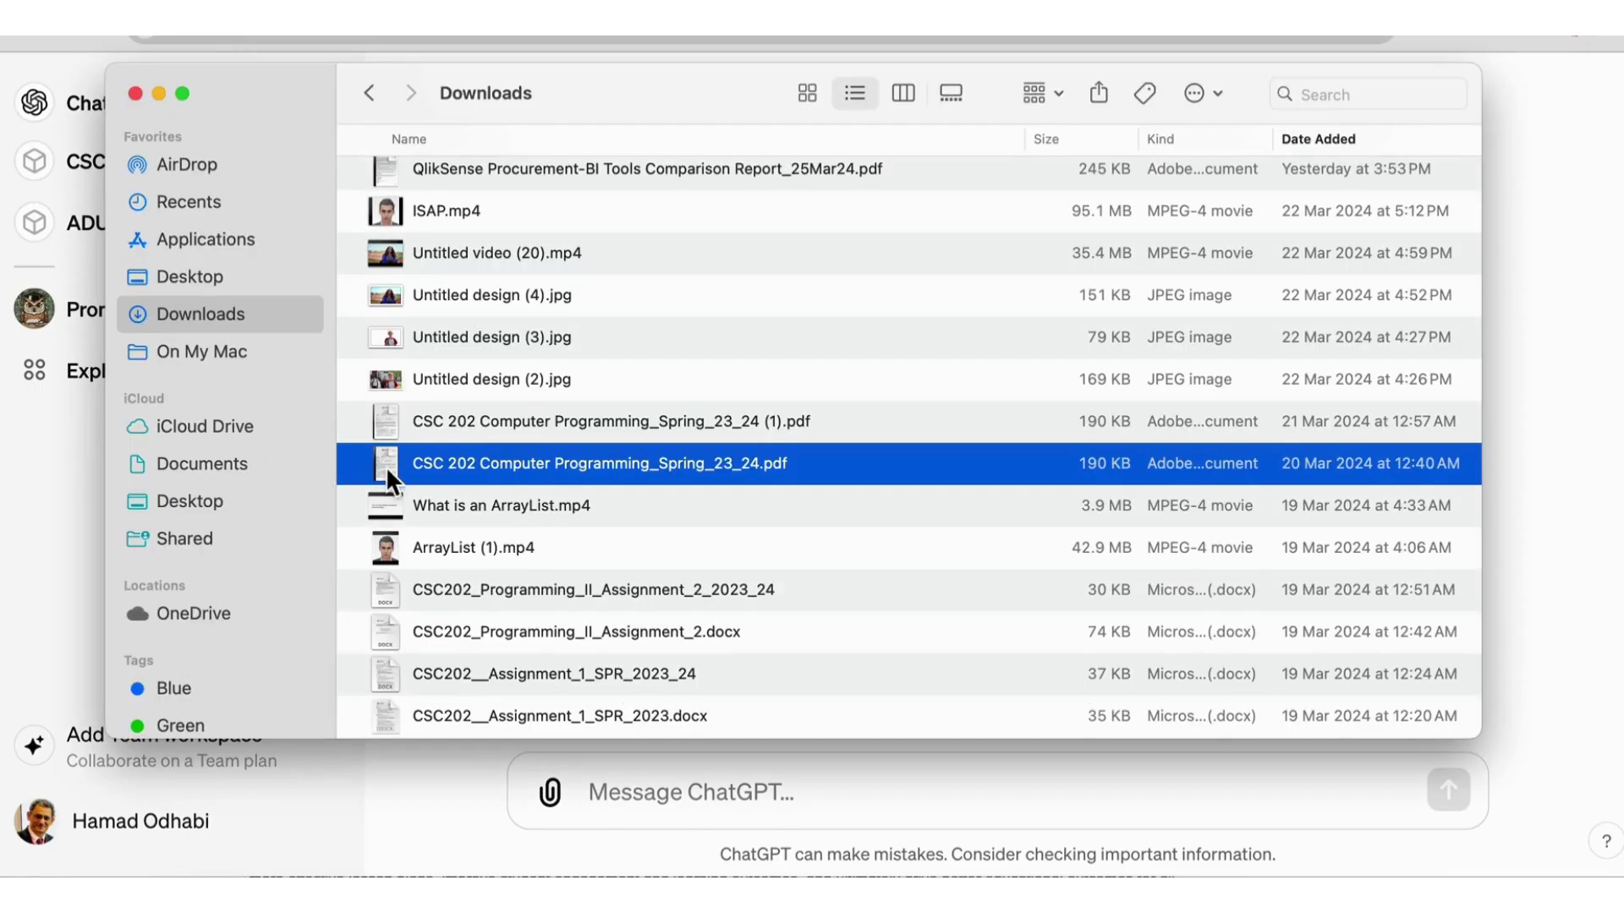
# Attach the CSC 202 syllabus PDF and ask ChatGPT to extract the course learning outcomes.
pyautogui.moveTo(386, 465); pyautogui.dragTo(639, 808)
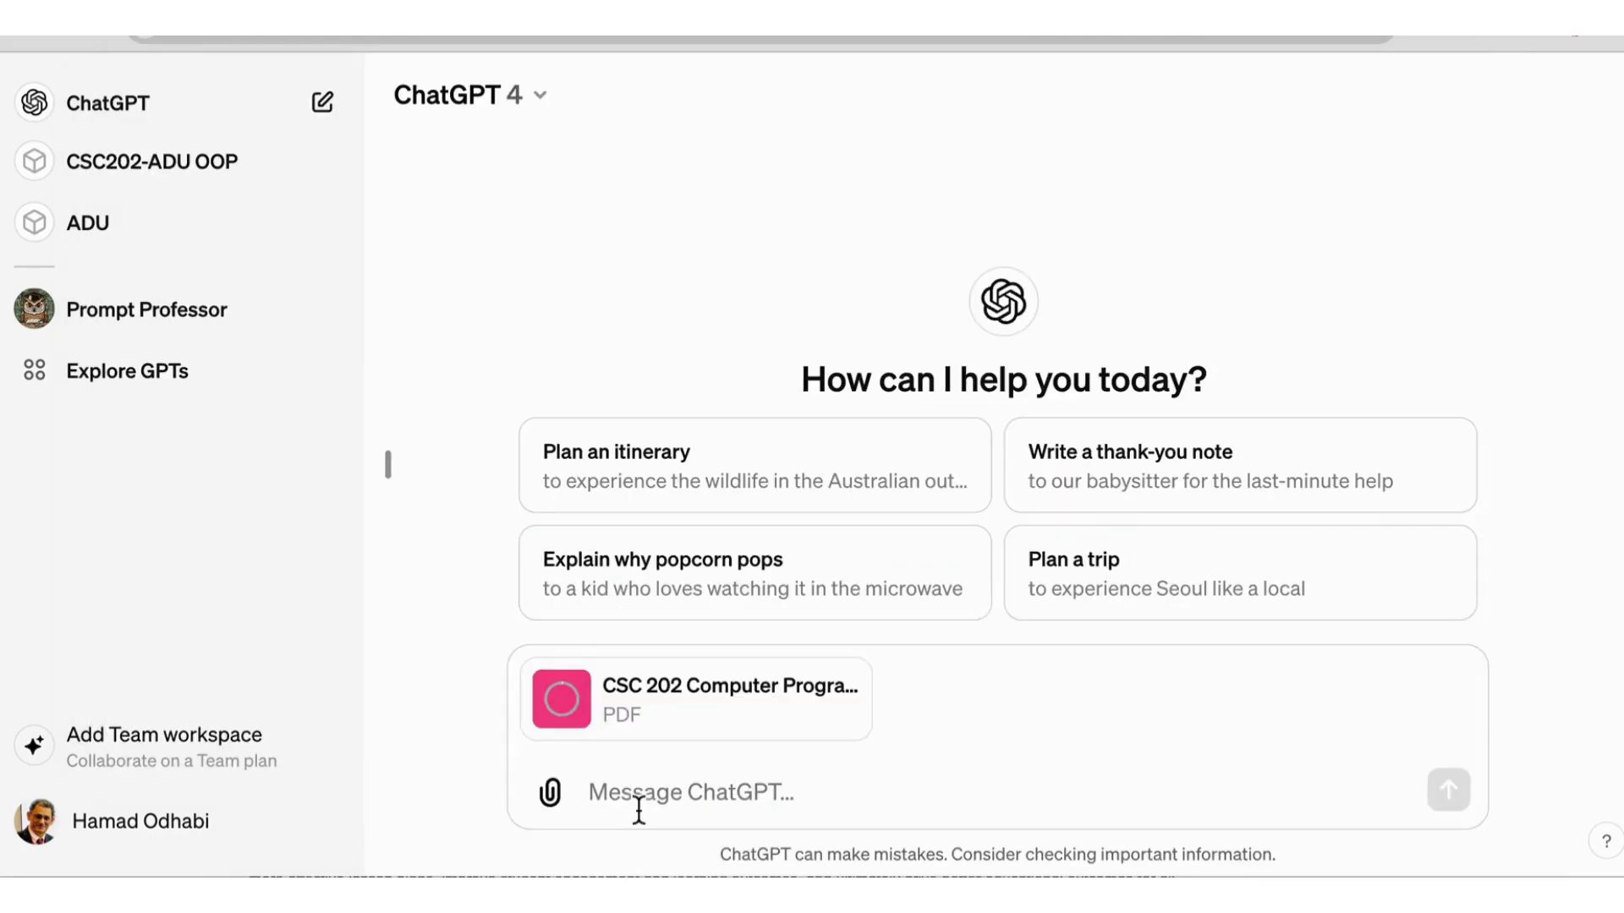
pyautogui.write('Ext')
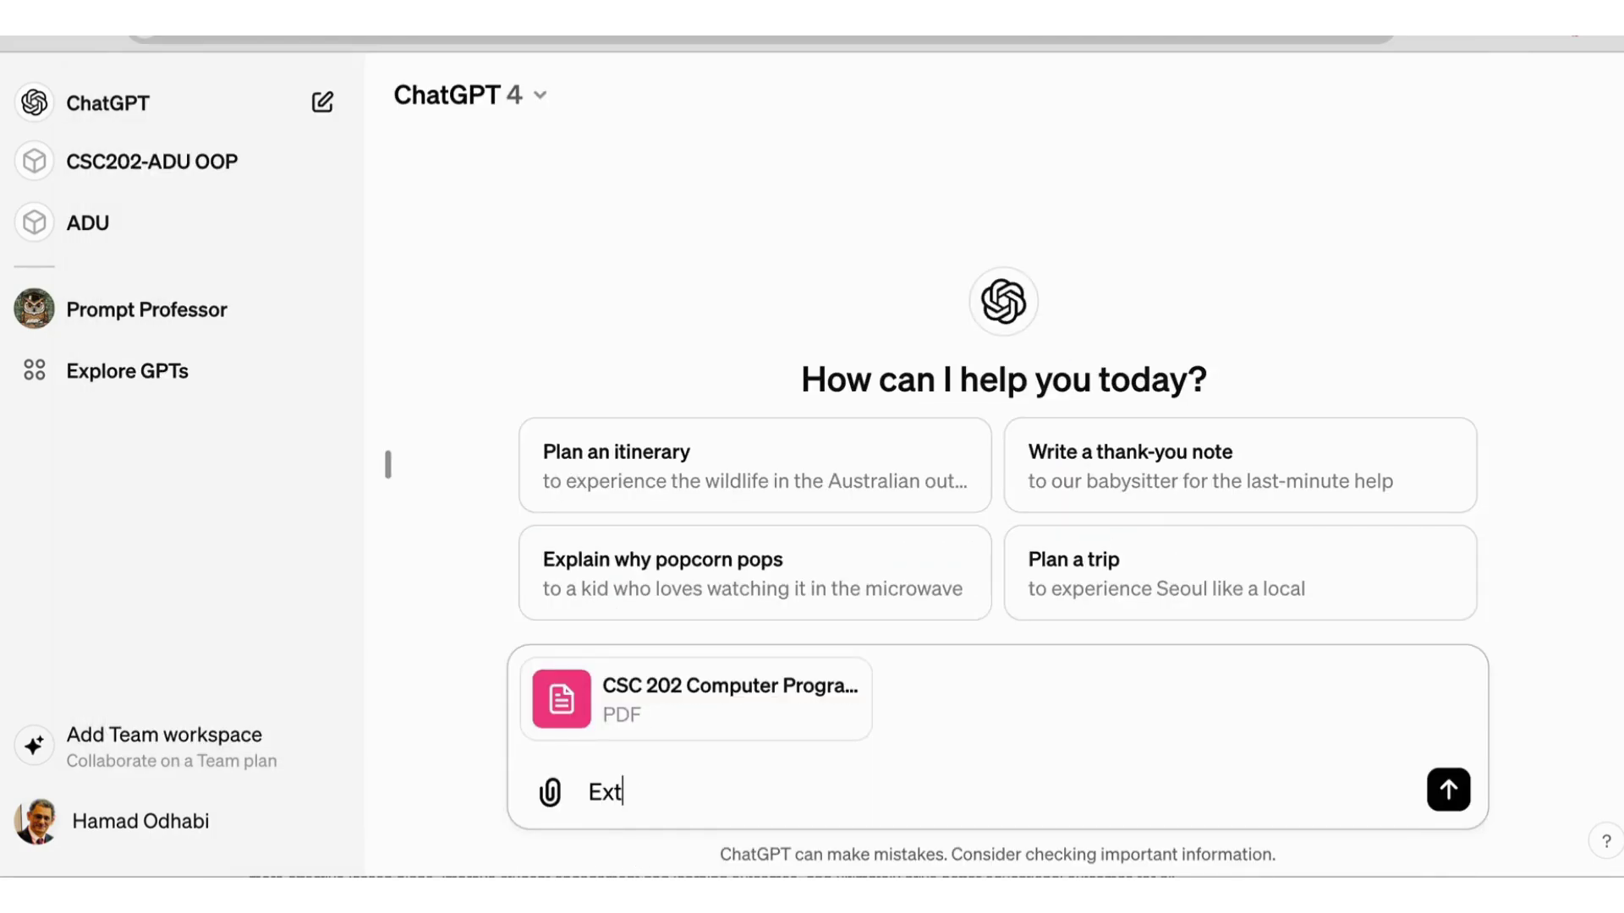
pyautogui.write('ract the course learning o')
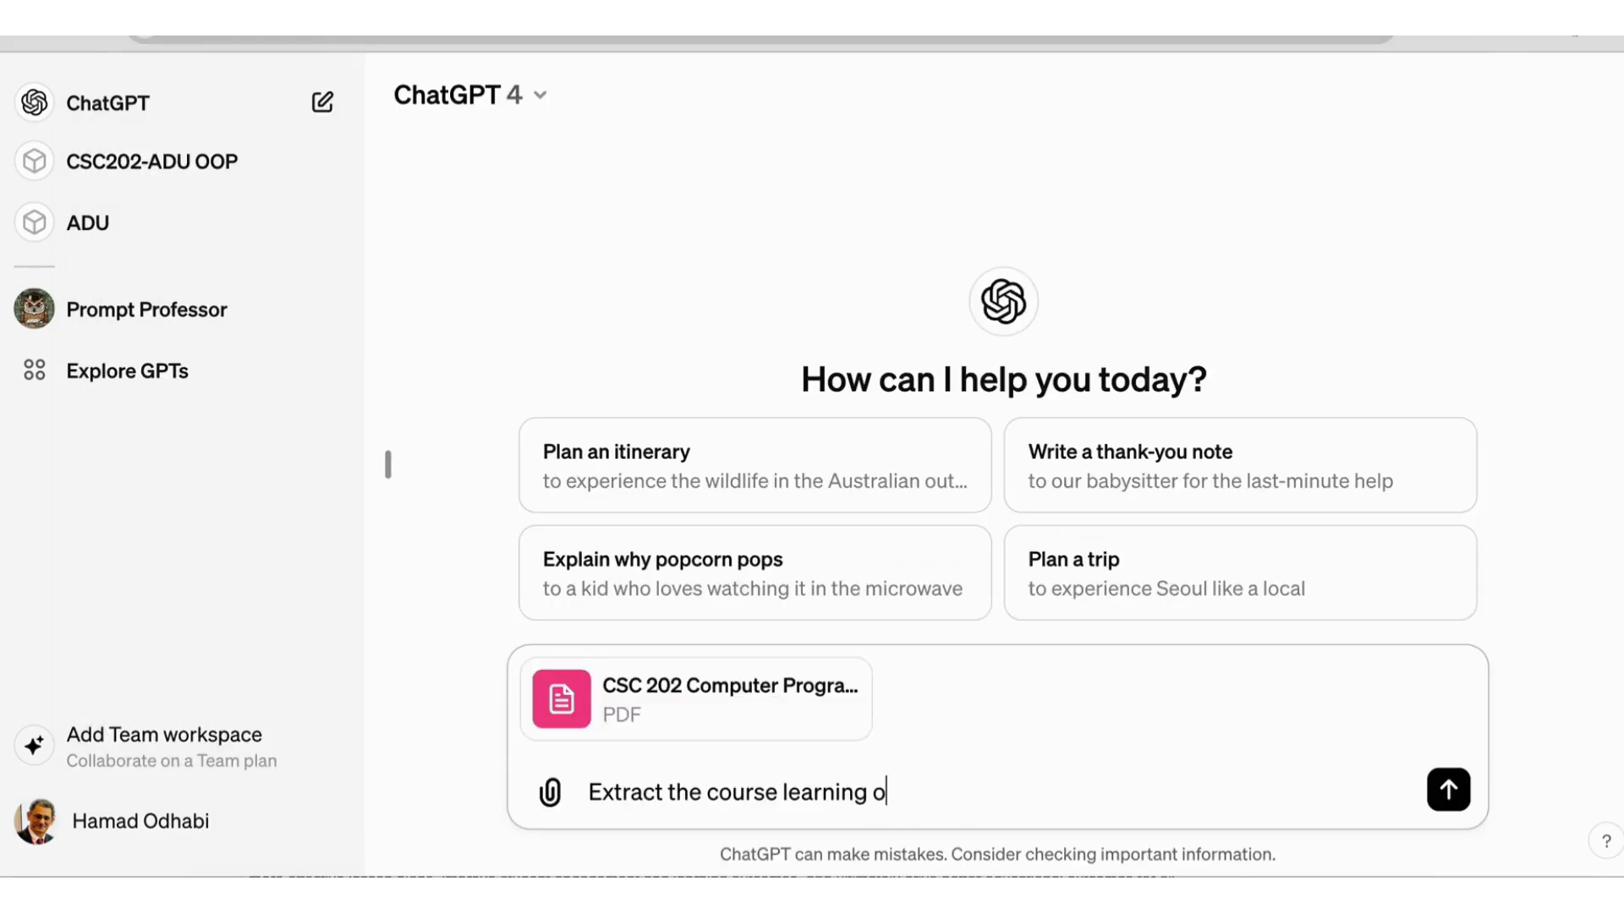
pyautogui.write('utcome')
pyautogui.write('s')
pyautogui.press('Return')
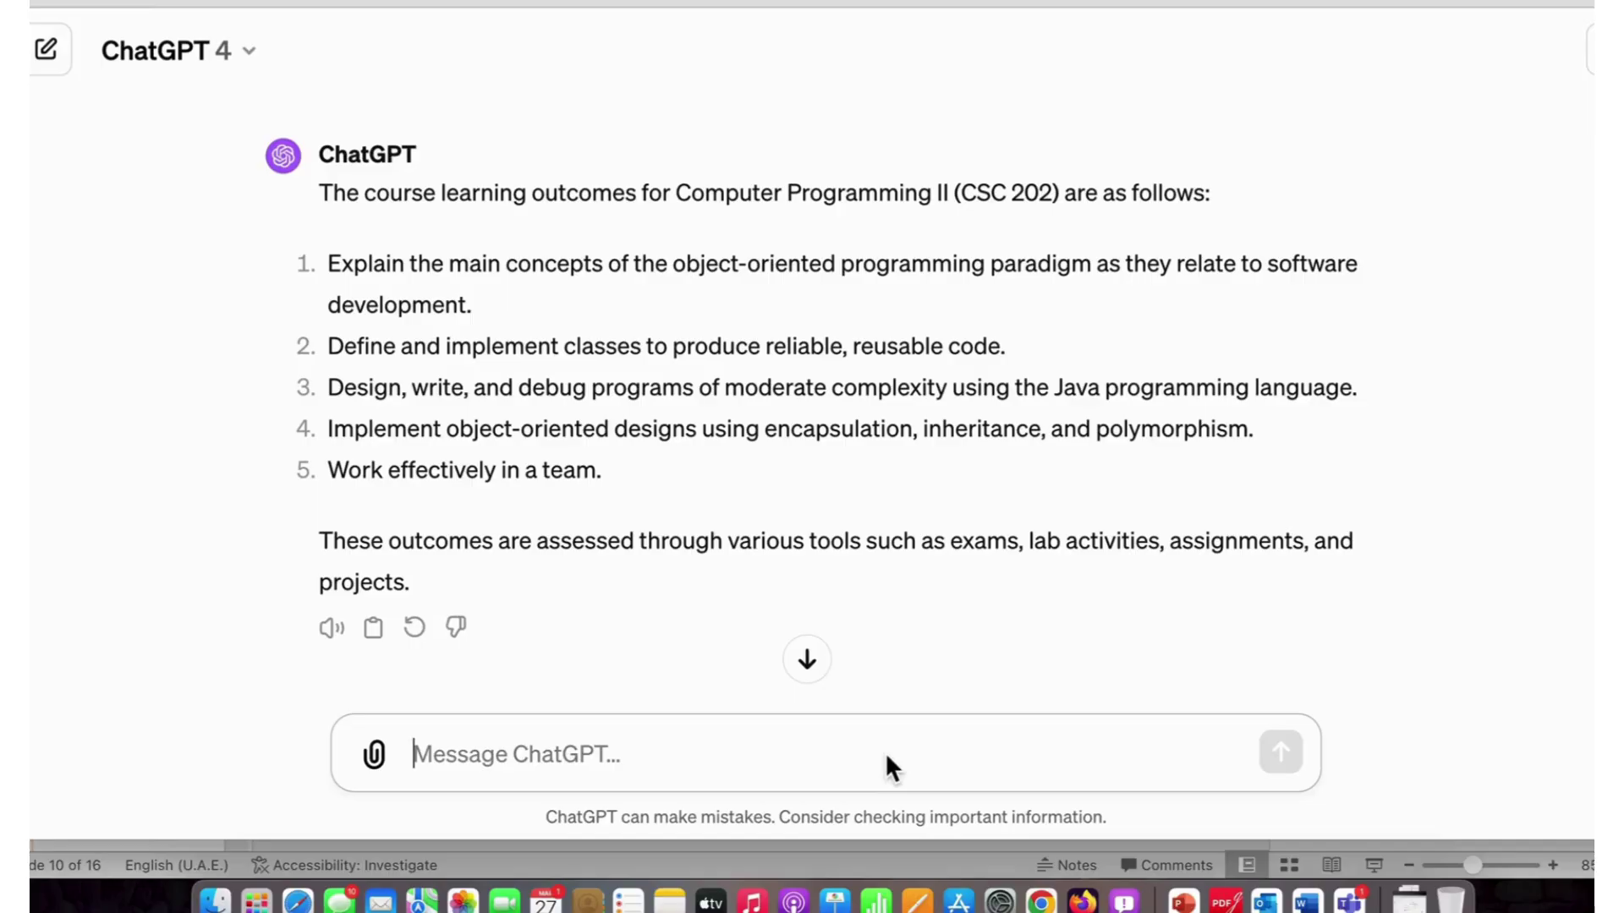
# Ask ChatGPT to rewrite the five CSC 202 learning outcomes as questions.
pyautogui.write('Rewrite the learning outcomes as questions?')
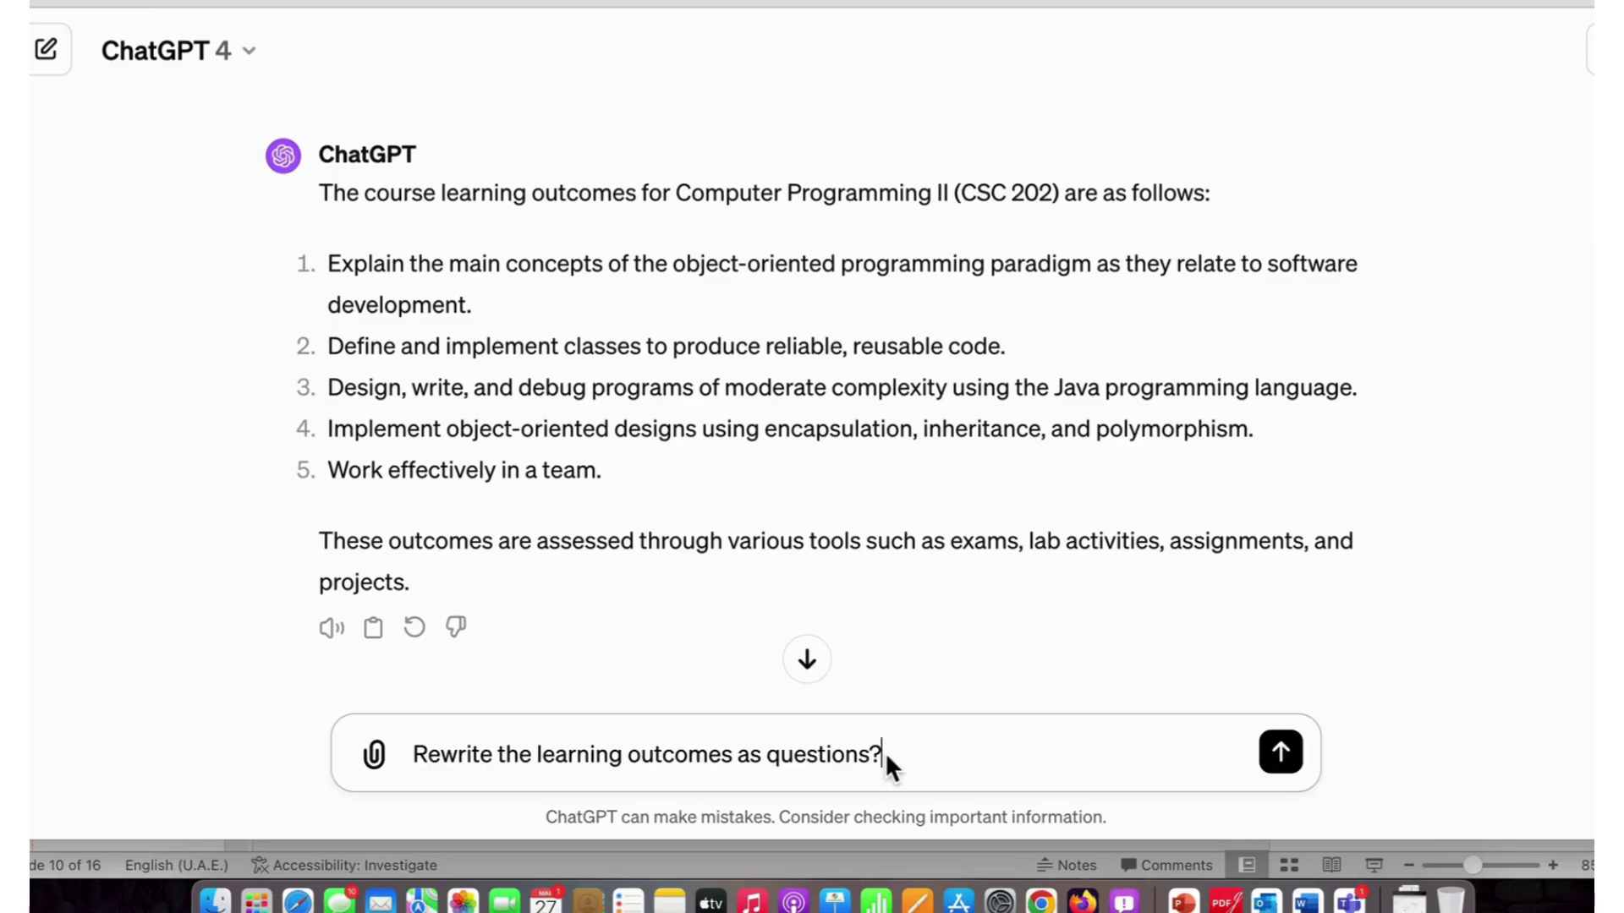
pyautogui.click(1281, 752)
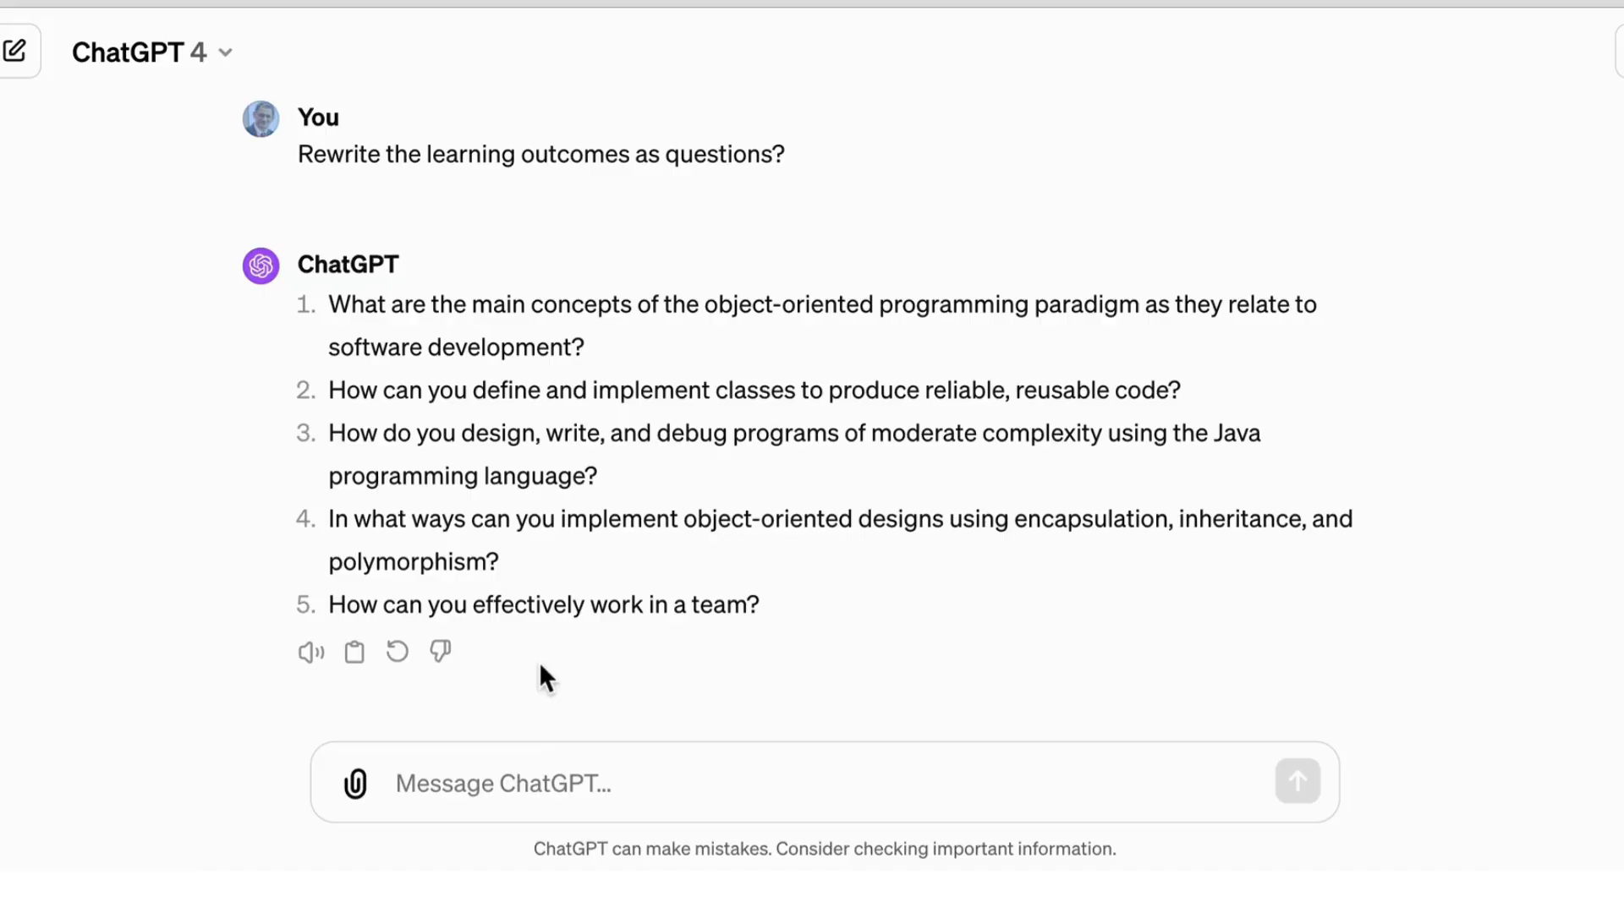
# Ask which industry and real-life projects can be done after completing the course.
pyautogui.click(524, 791)
pyautogui.write('What industry and real life project can I do when I complete this course?')
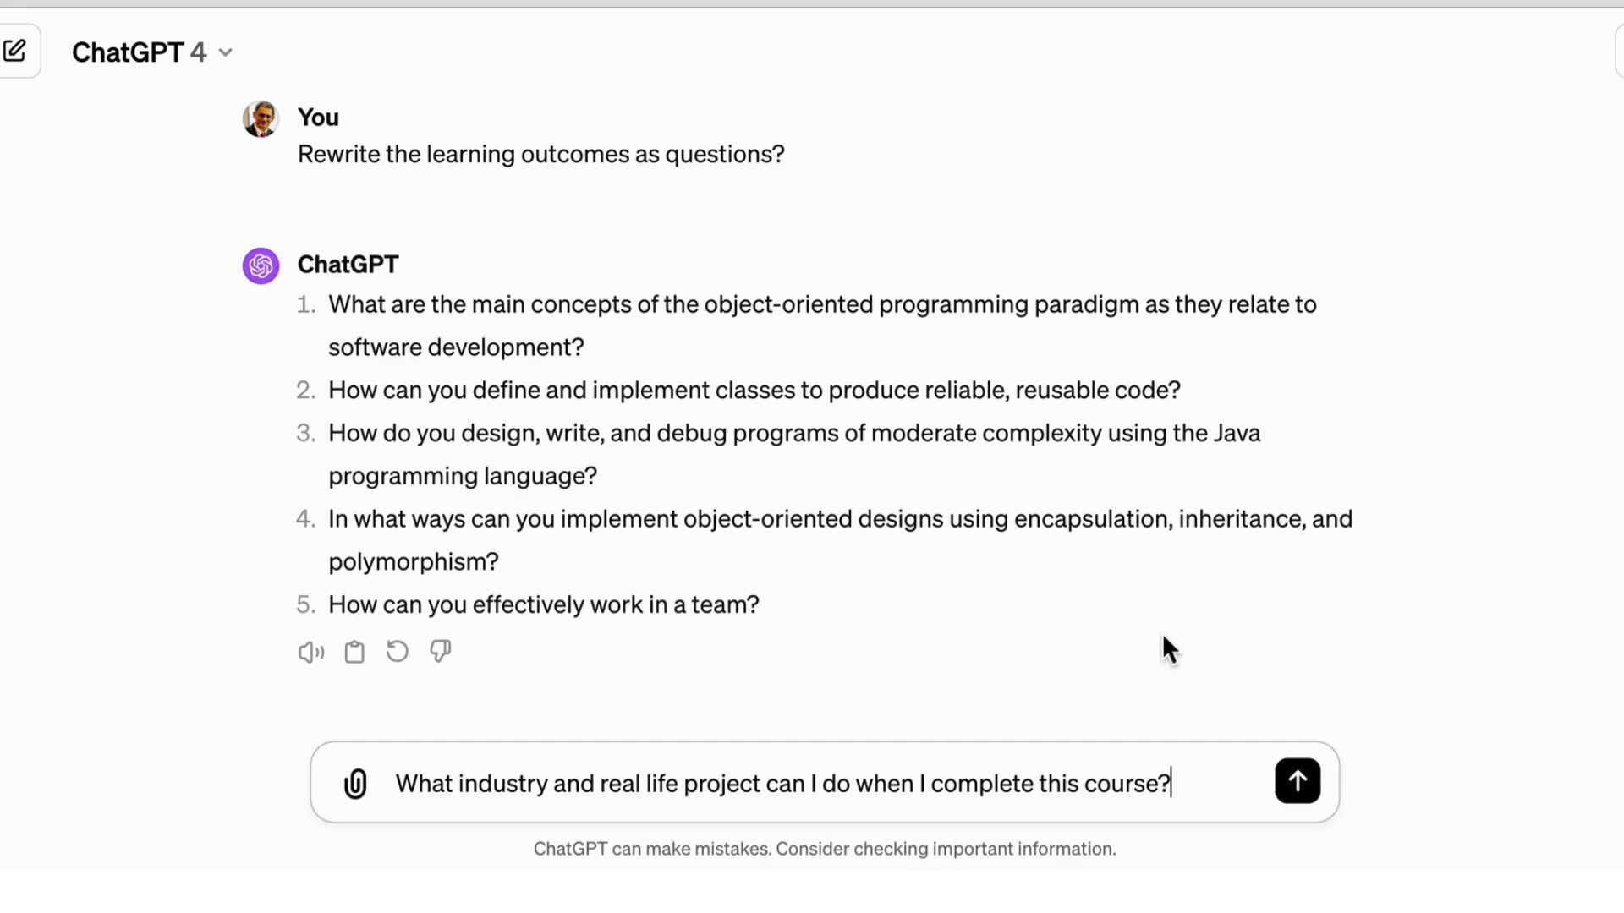
pyautogui.click(1297, 783)
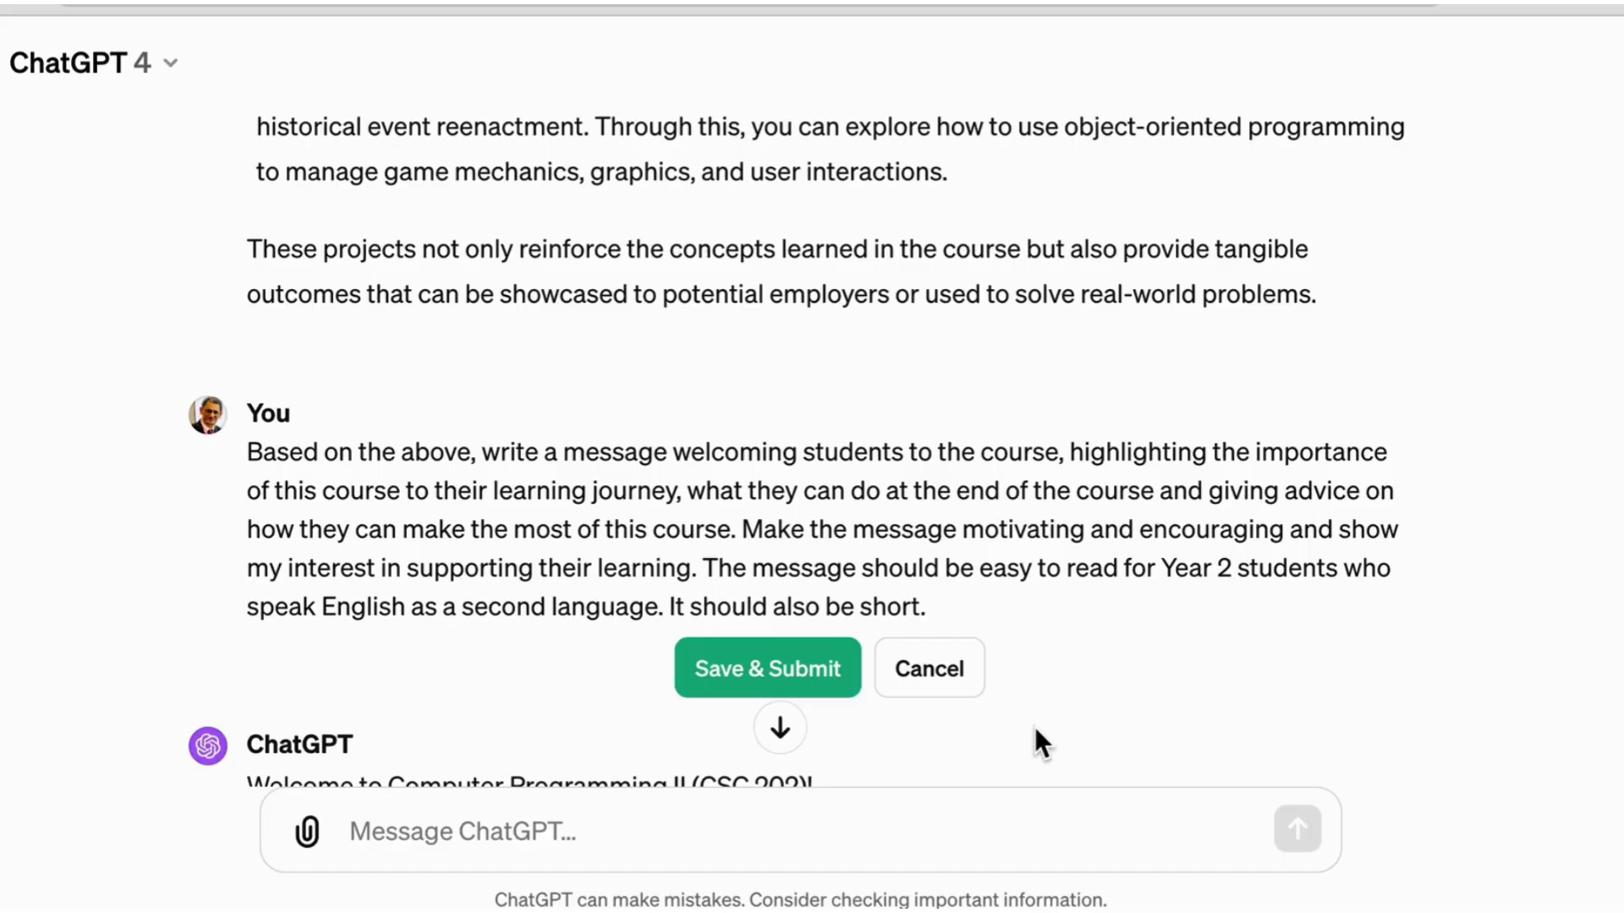
# Submit the edited prompt for a short welcome message to Year 2 Computer Programming II students.
pyautogui.click(785, 694)
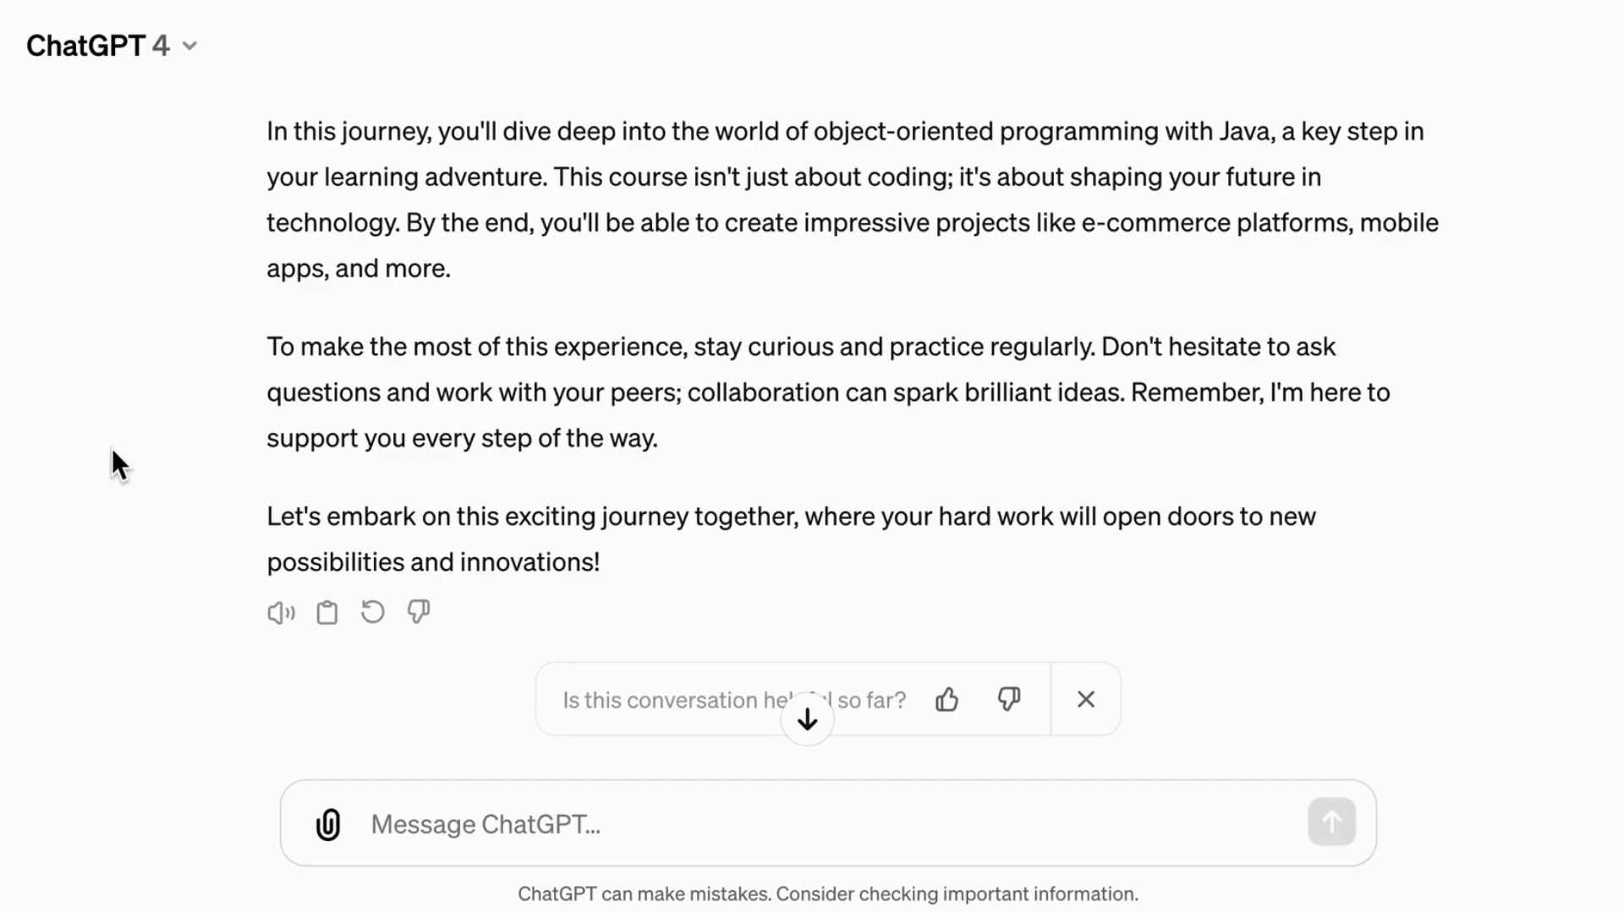
# Ask ChatGPT to extract the 14-week delivery into a table of topics, readings and assessments.
pyautogui.click(466, 845)
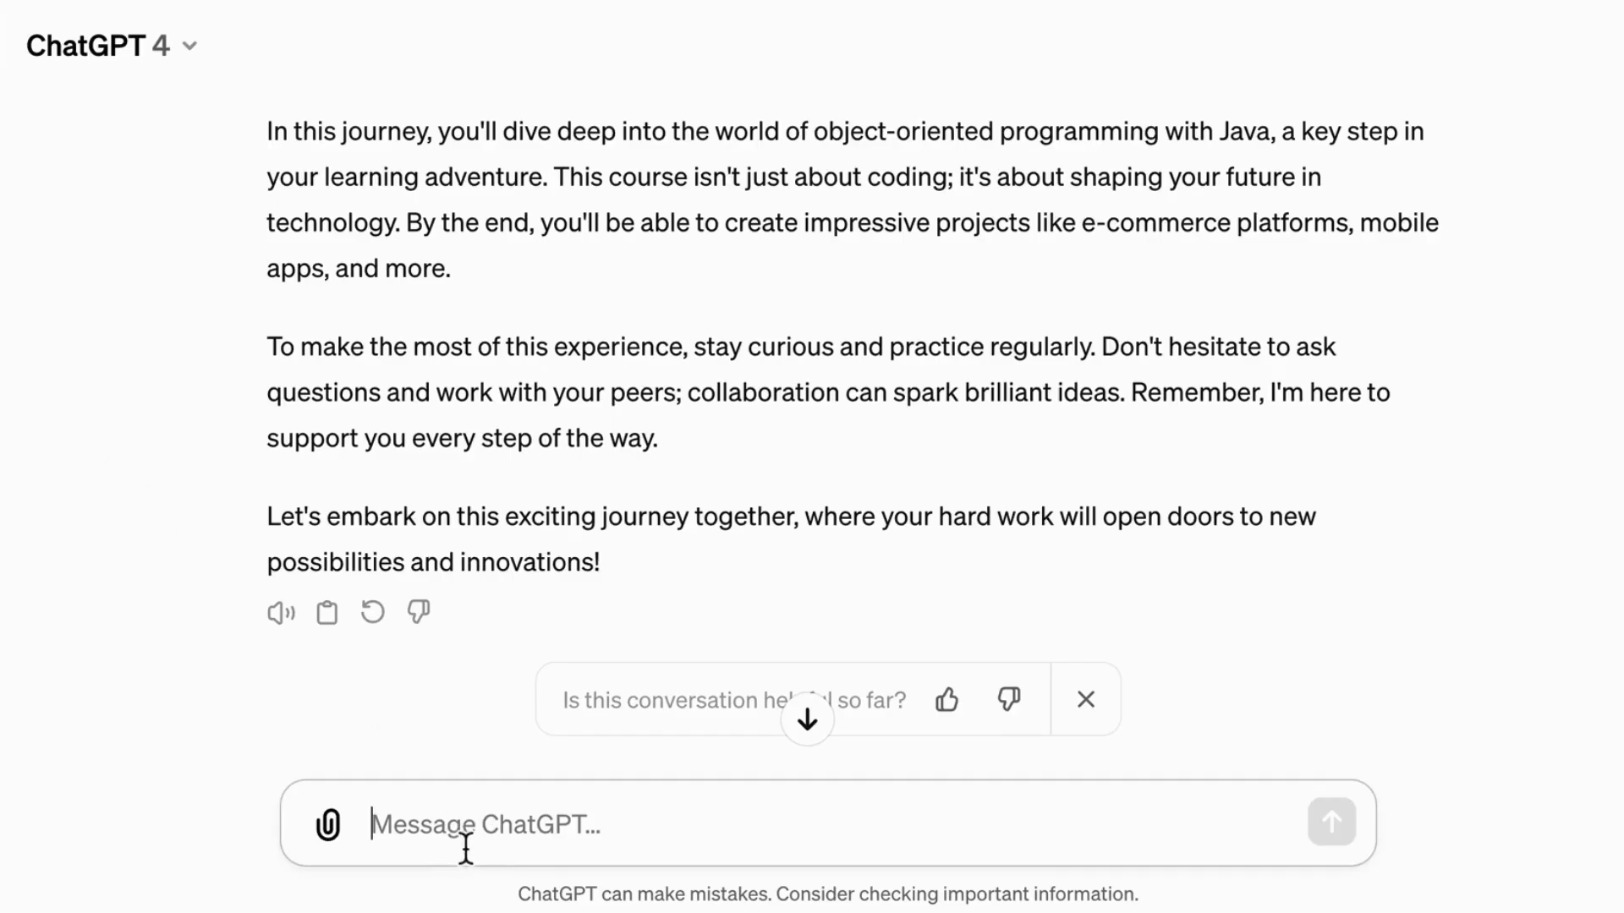
pyautogui.write('Extract the weekly delivery and put it into a table.')
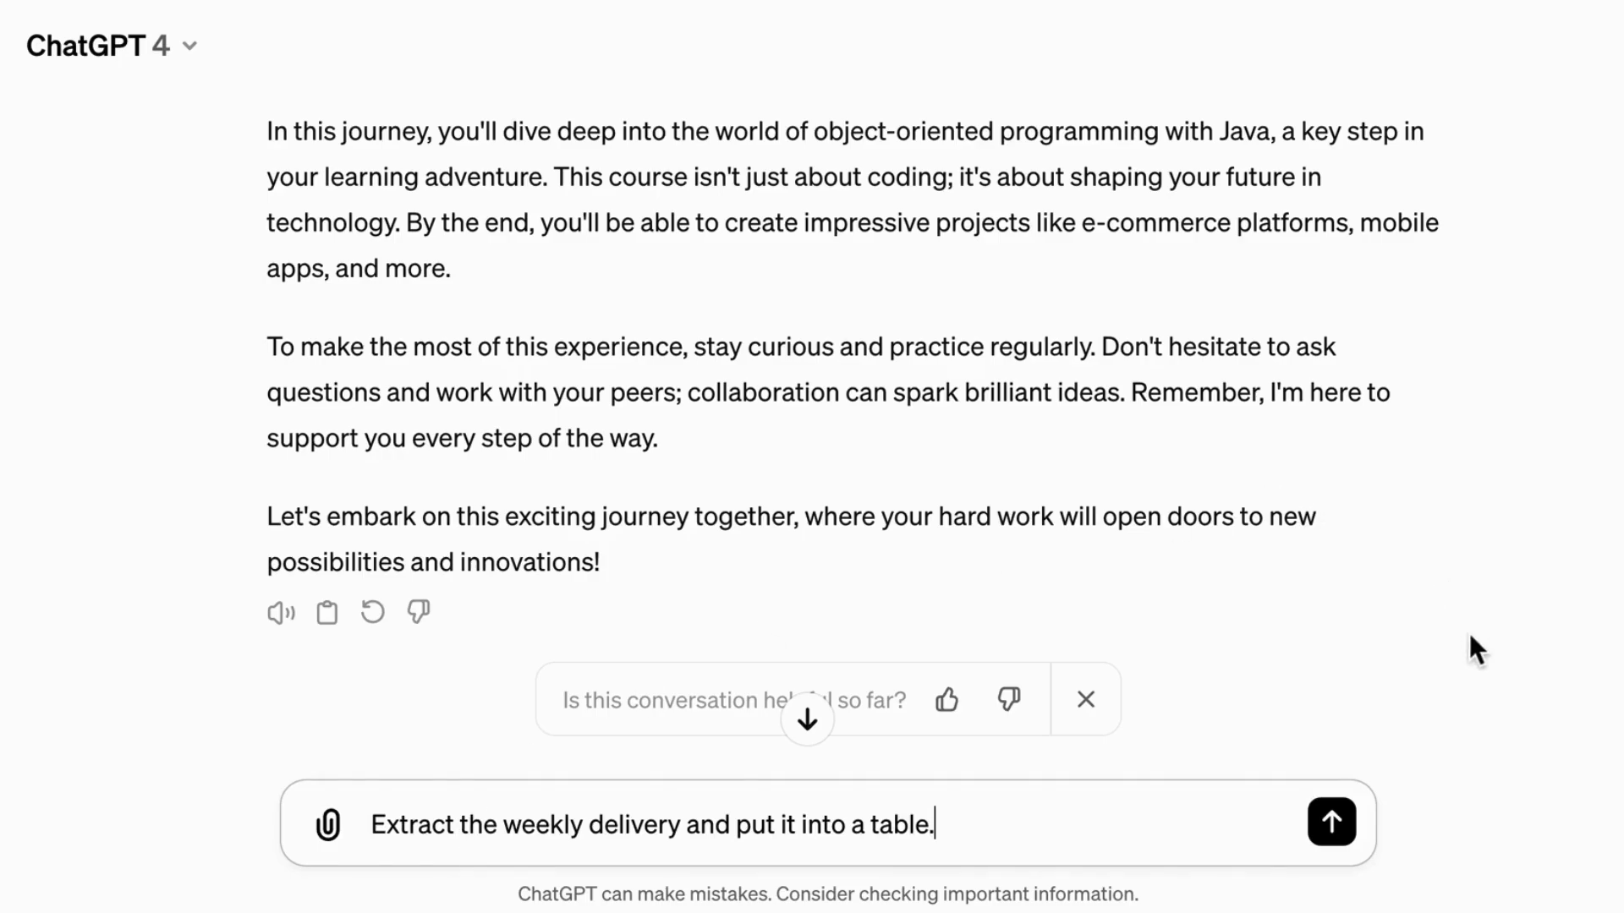
pyautogui.press('Return')
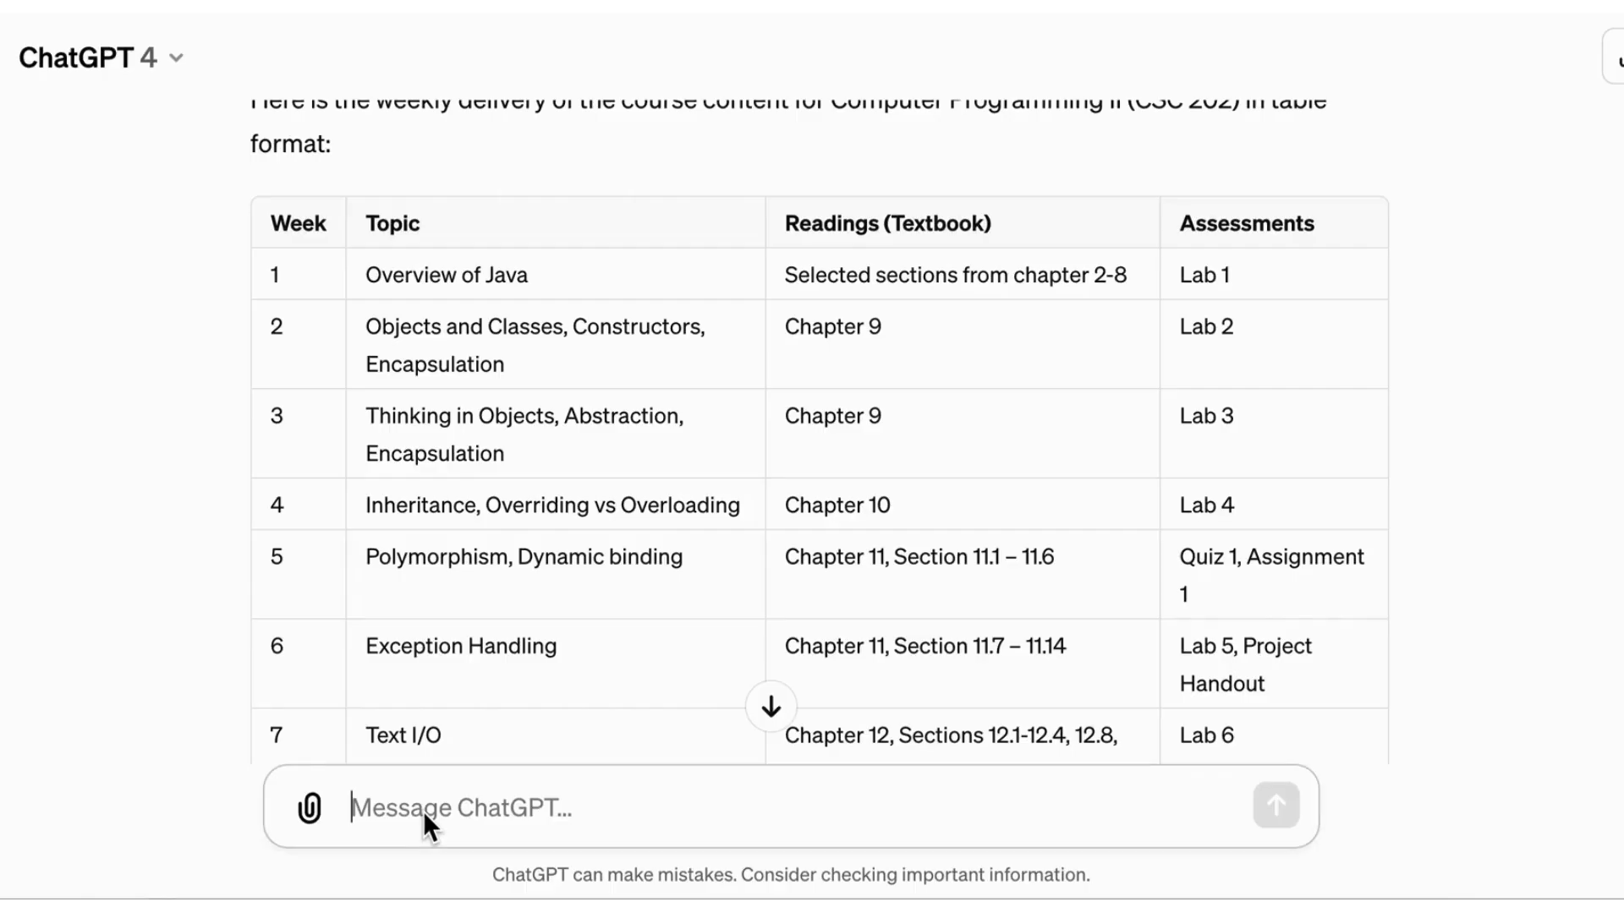
# Request a brief description column for each topic and review the updated weekly table.
pyautogui.write('Add a column to provide a brief description of each topic.')
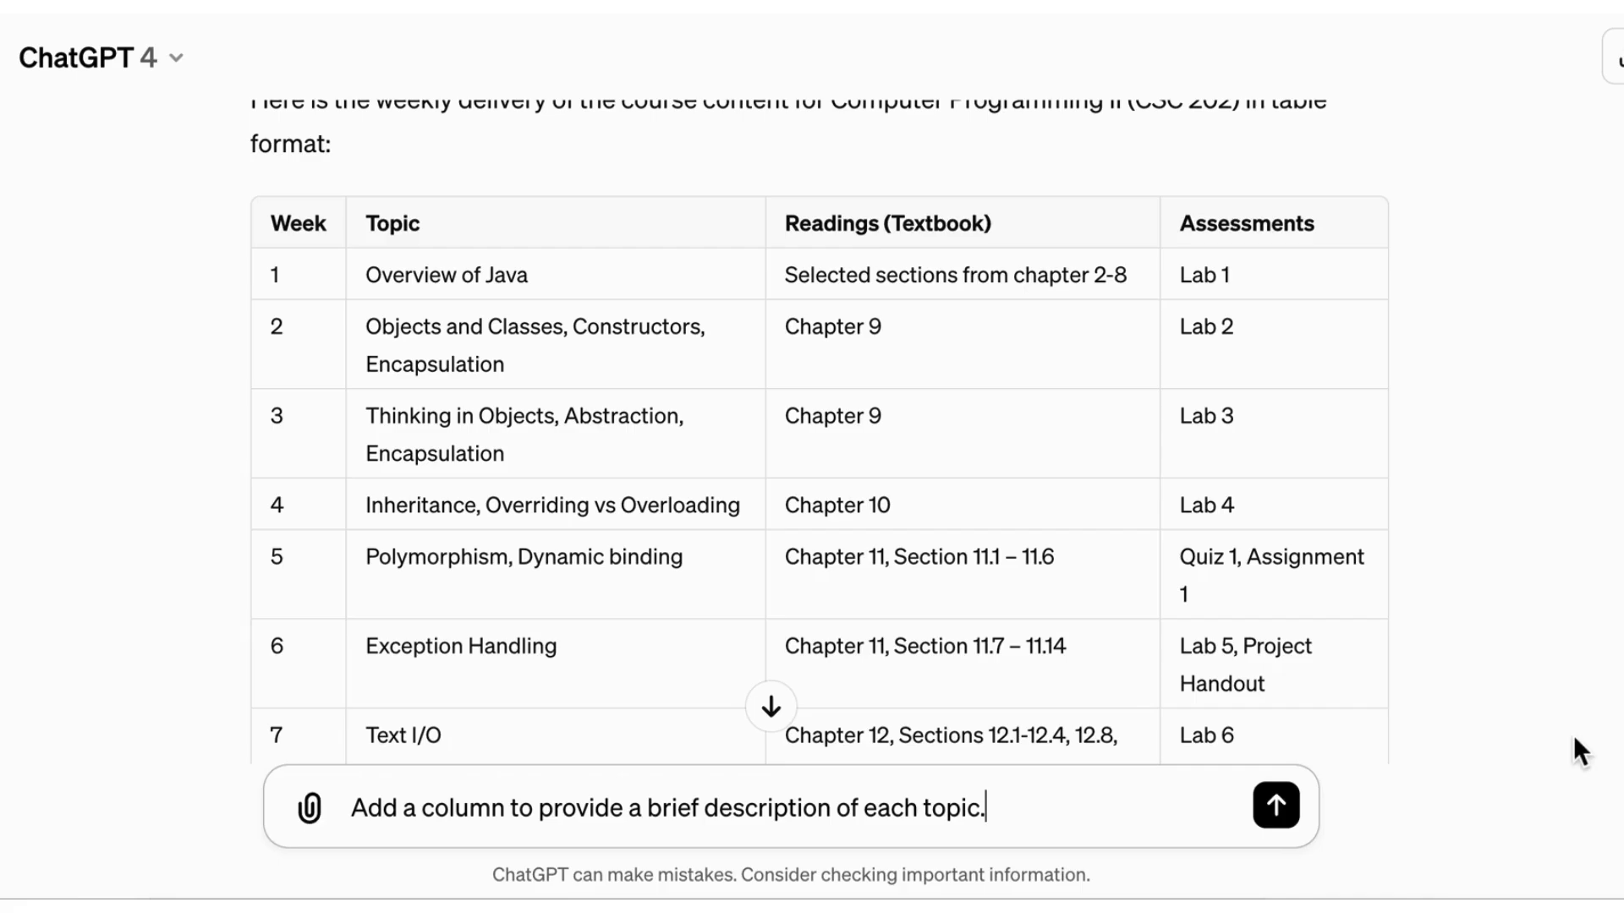
pyautogui.click(1276, 806)
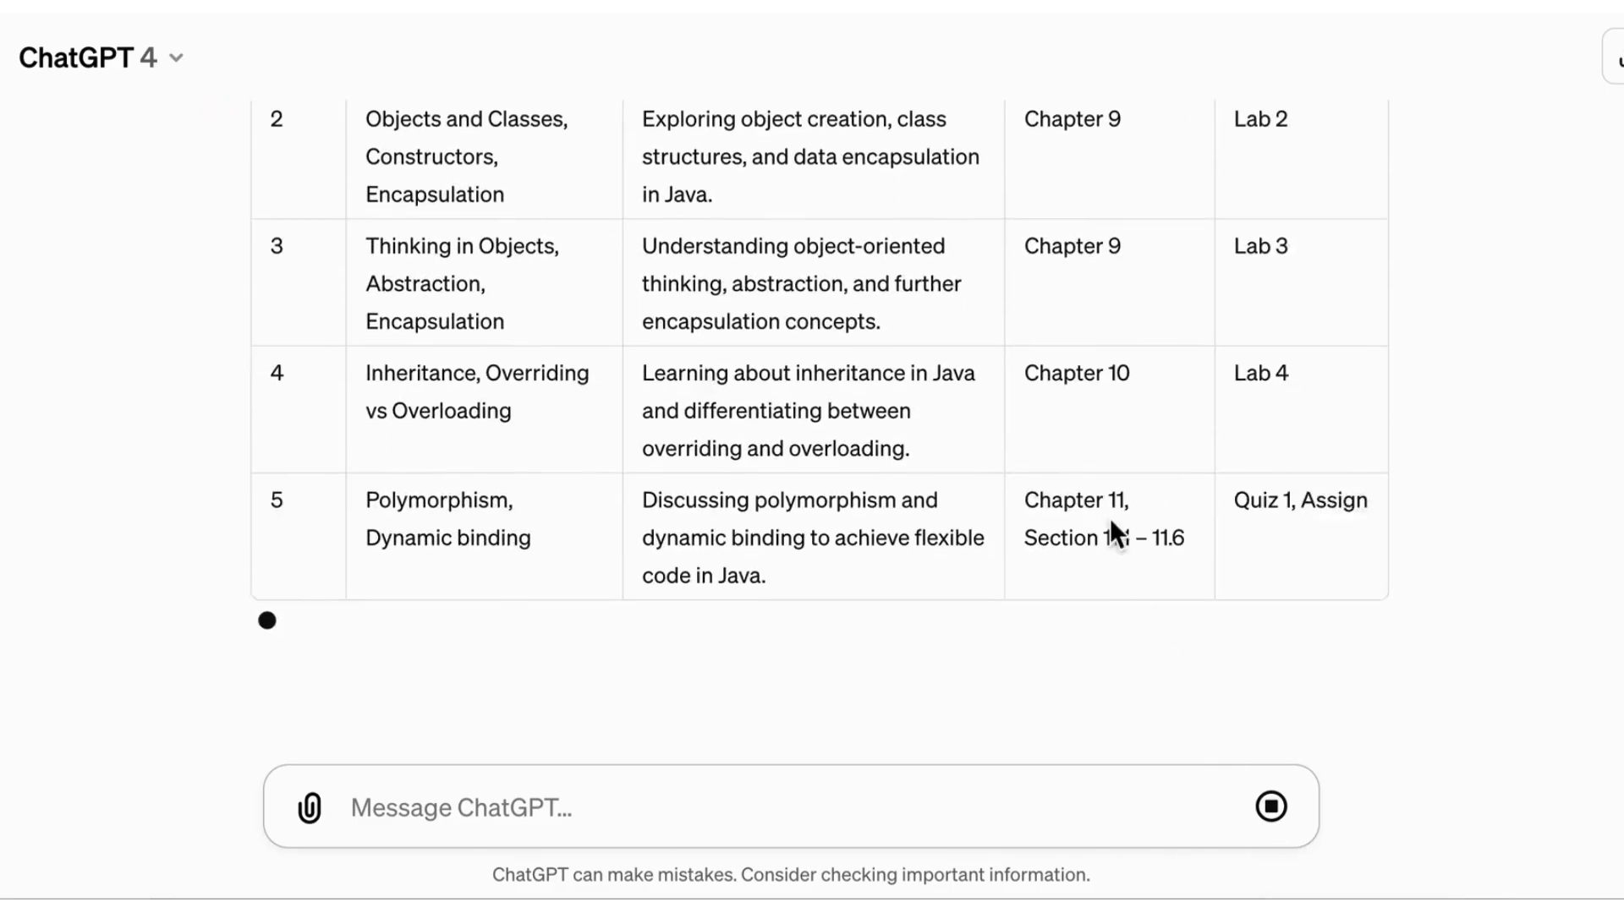
pyautogui.scroll(2, 1112, 525)
pyautogui.scroll(1, 1111, 522)
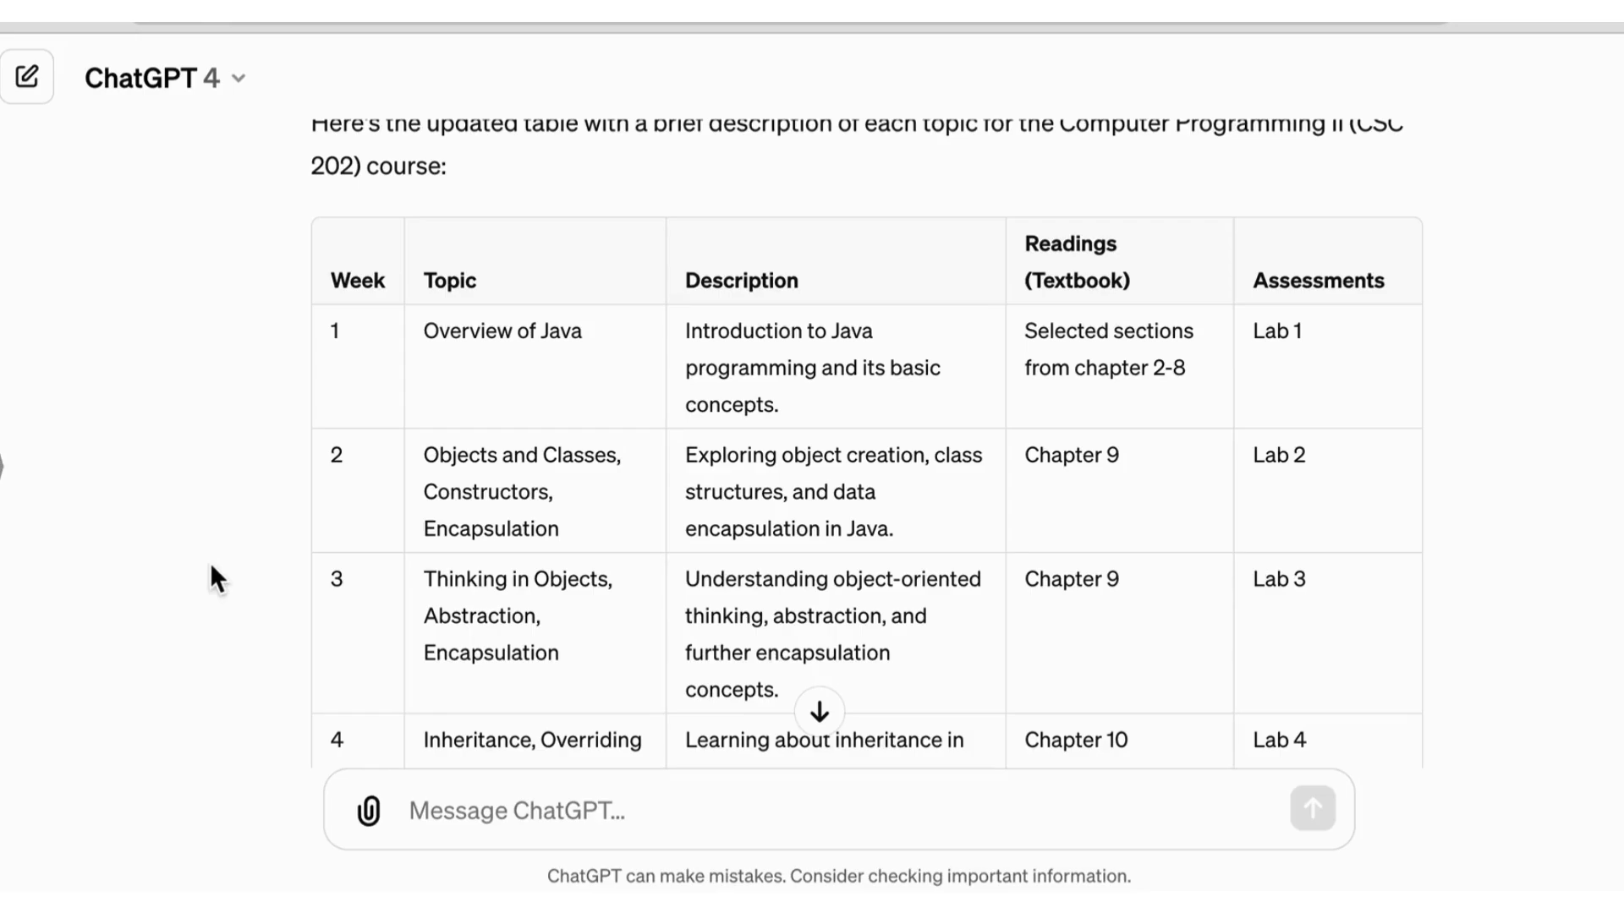
# Request a lesson plan on Objects and Classes, Constructors, and Encapsulation.
pyautogui.click(438, 820)
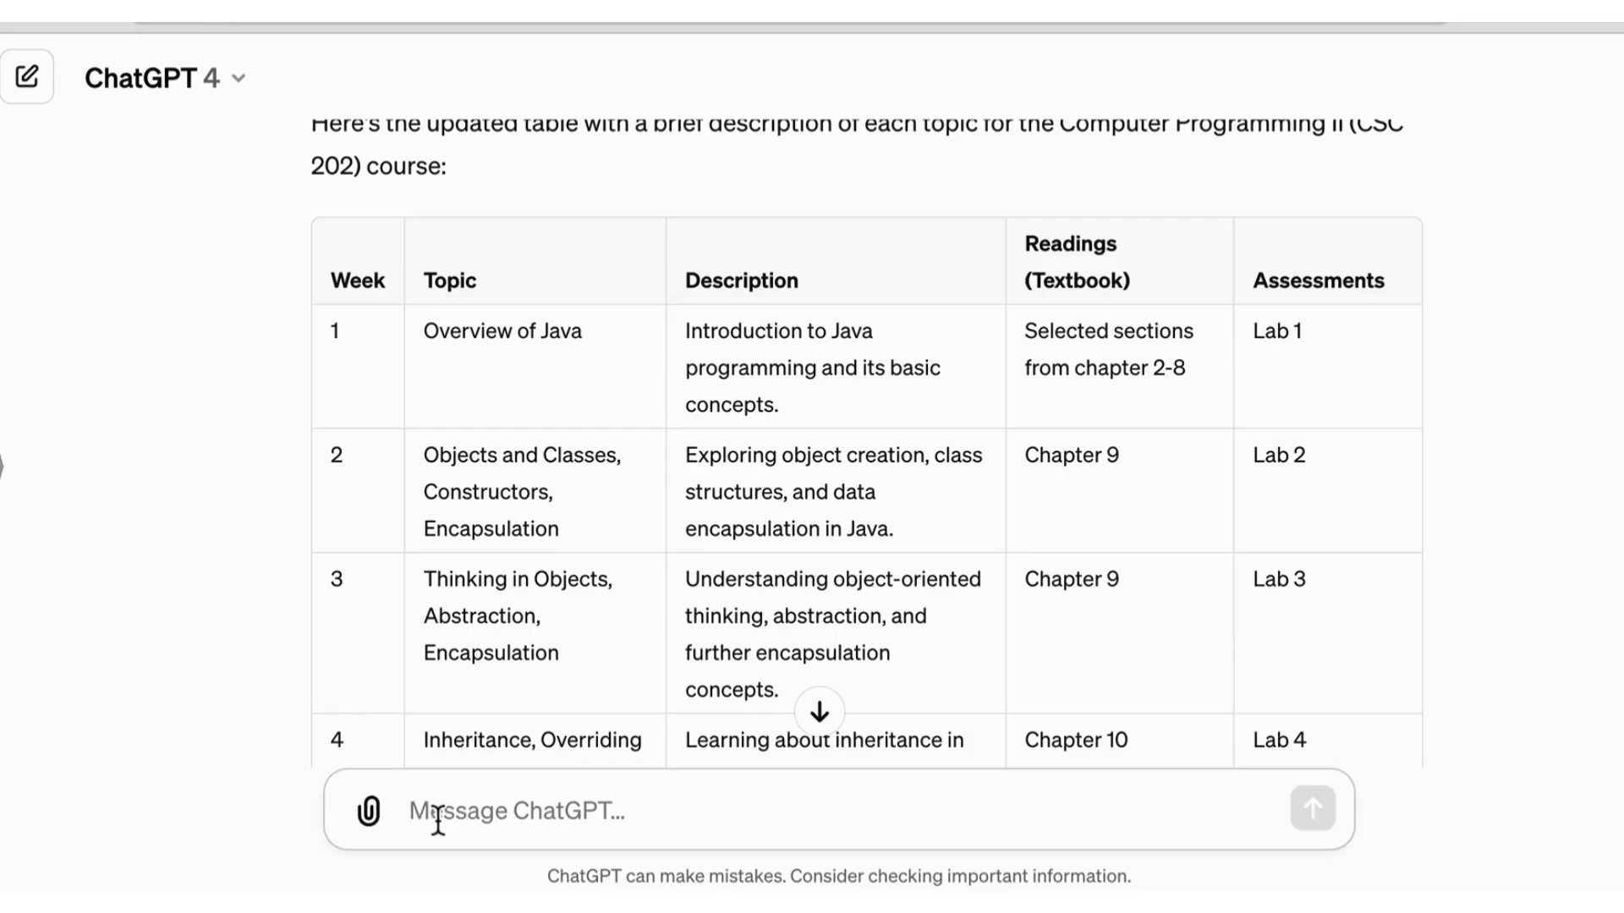
pyautogui.write('Write a lesson plan for the topic Objects and Classes, Constructors, and Encapsulation.')
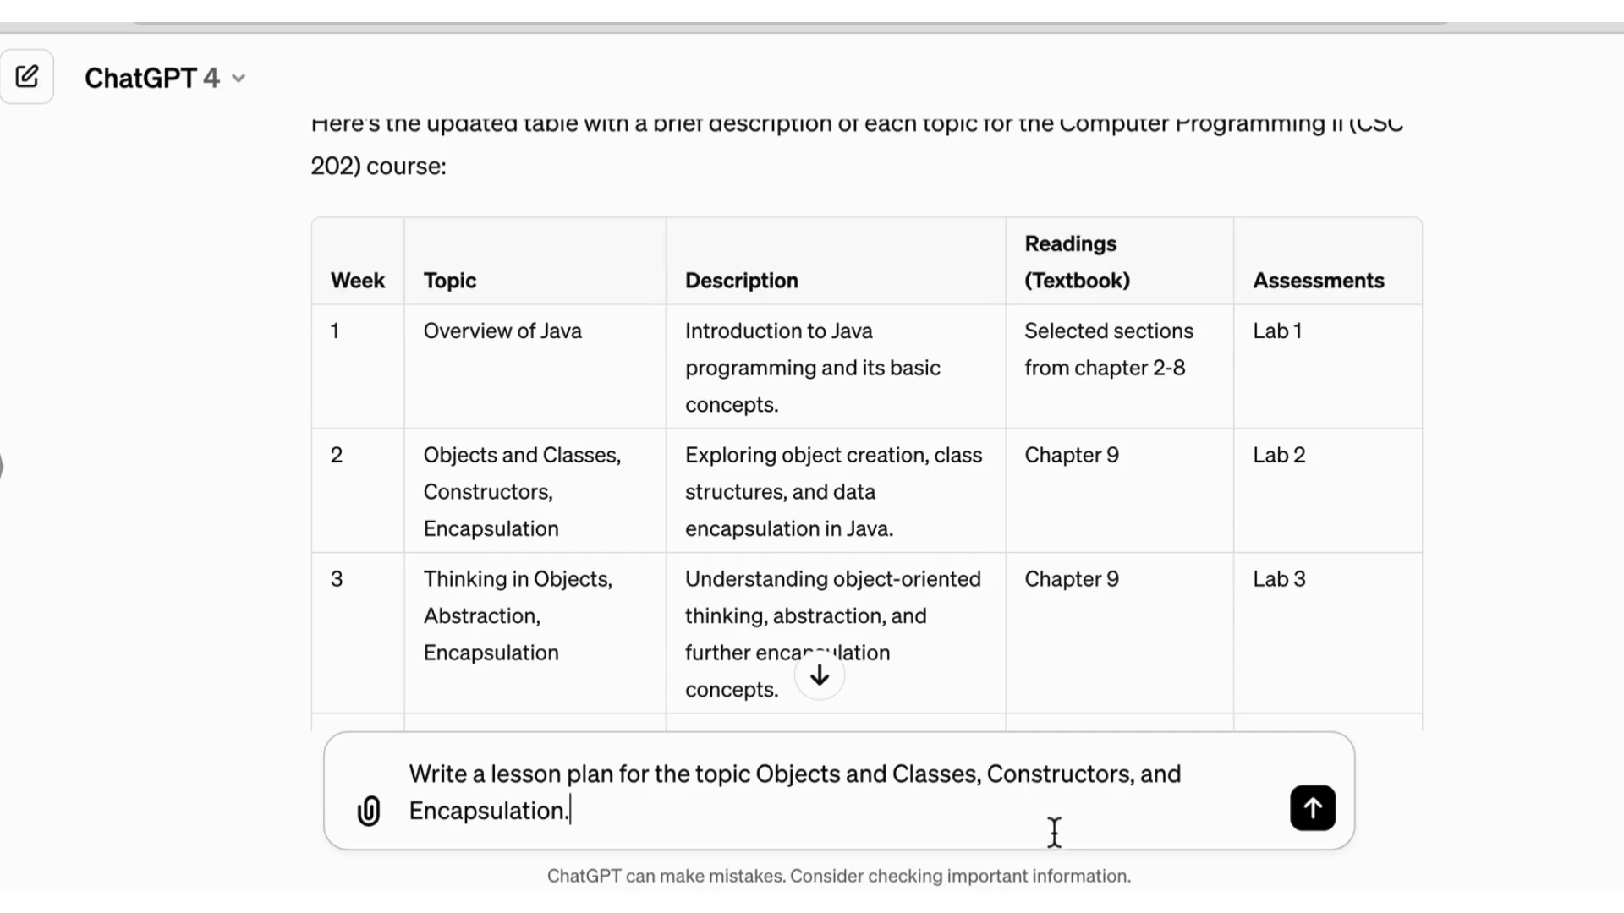
pyautogui.click(1312, 809)
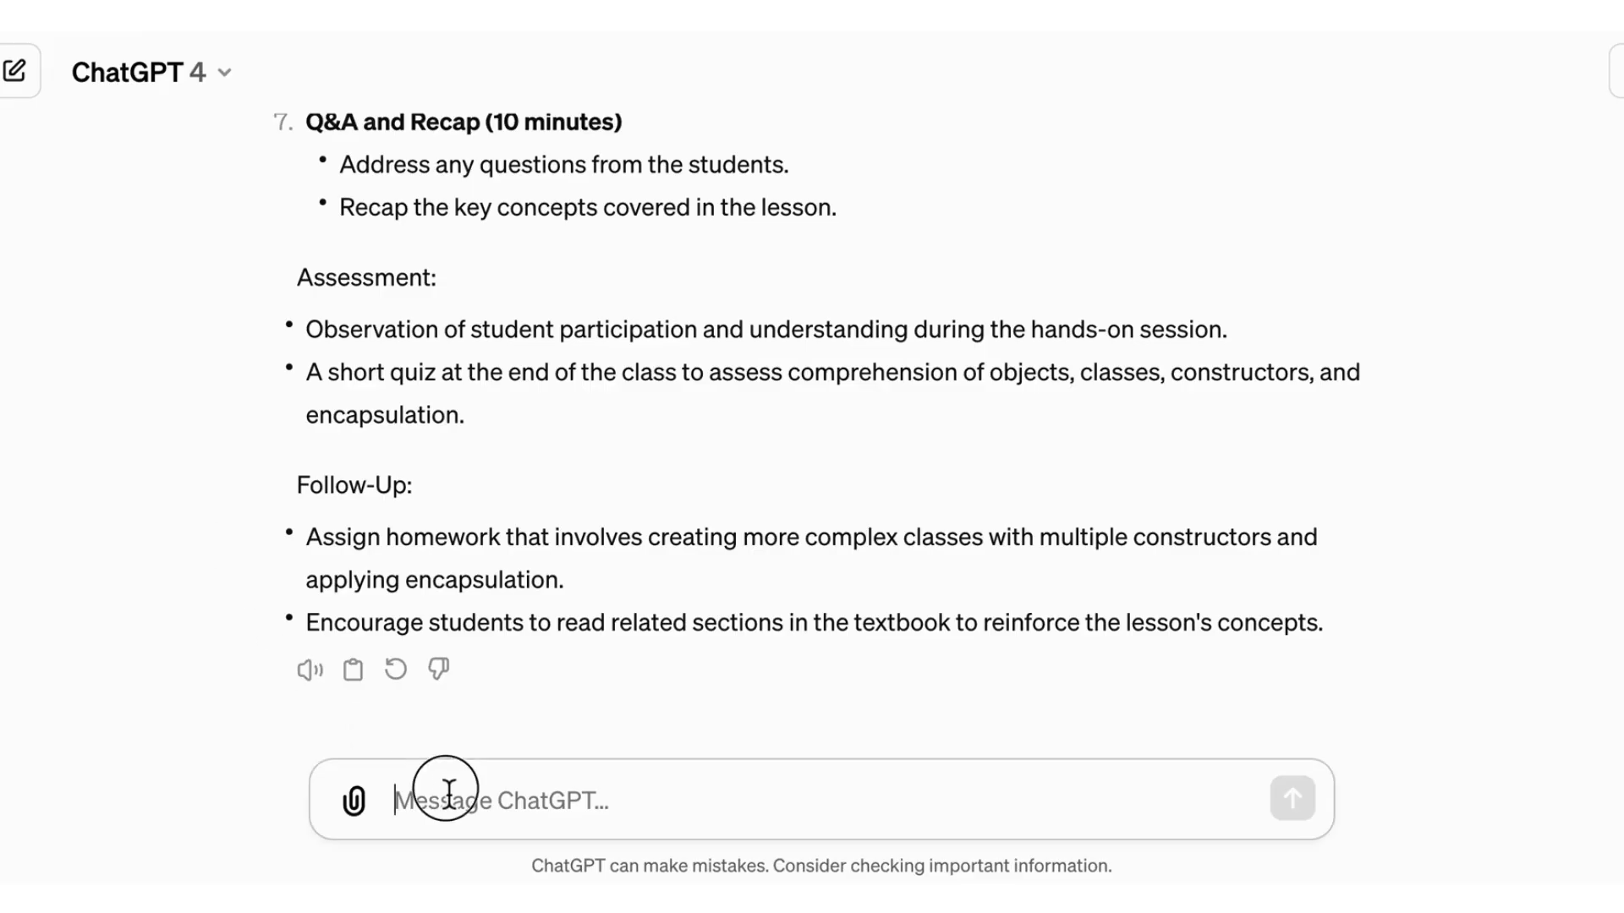
# Ask for a group learning activity where students learn from each other.
pyautogui.write('Suggest a learning activity for the group where students can learn from each other.')
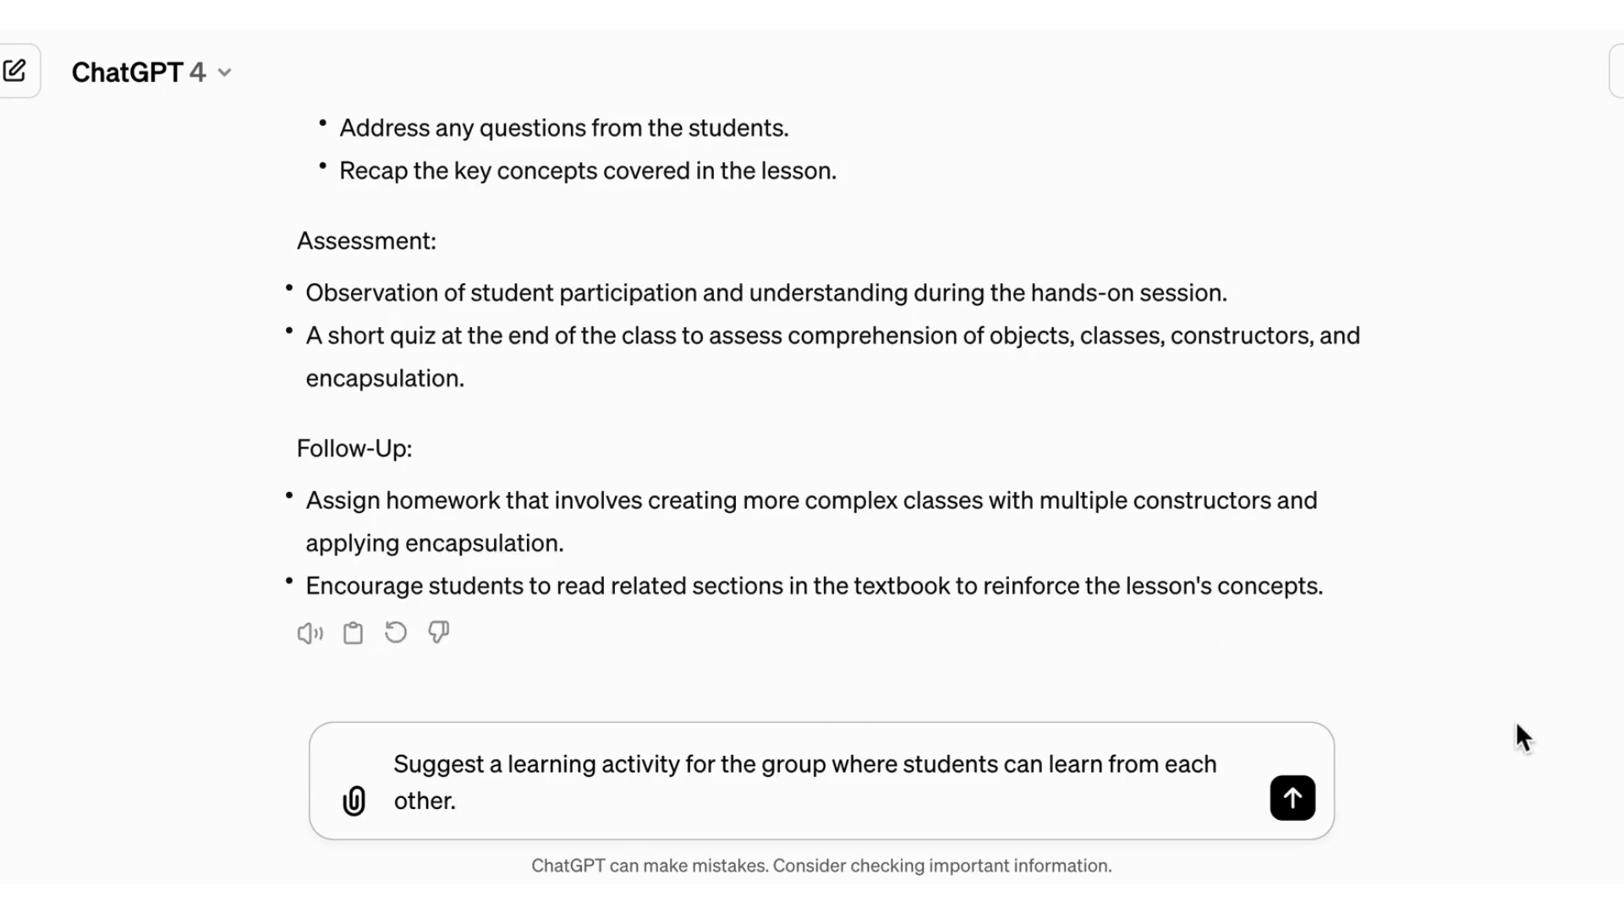
pyautogui.click(1293, 798)
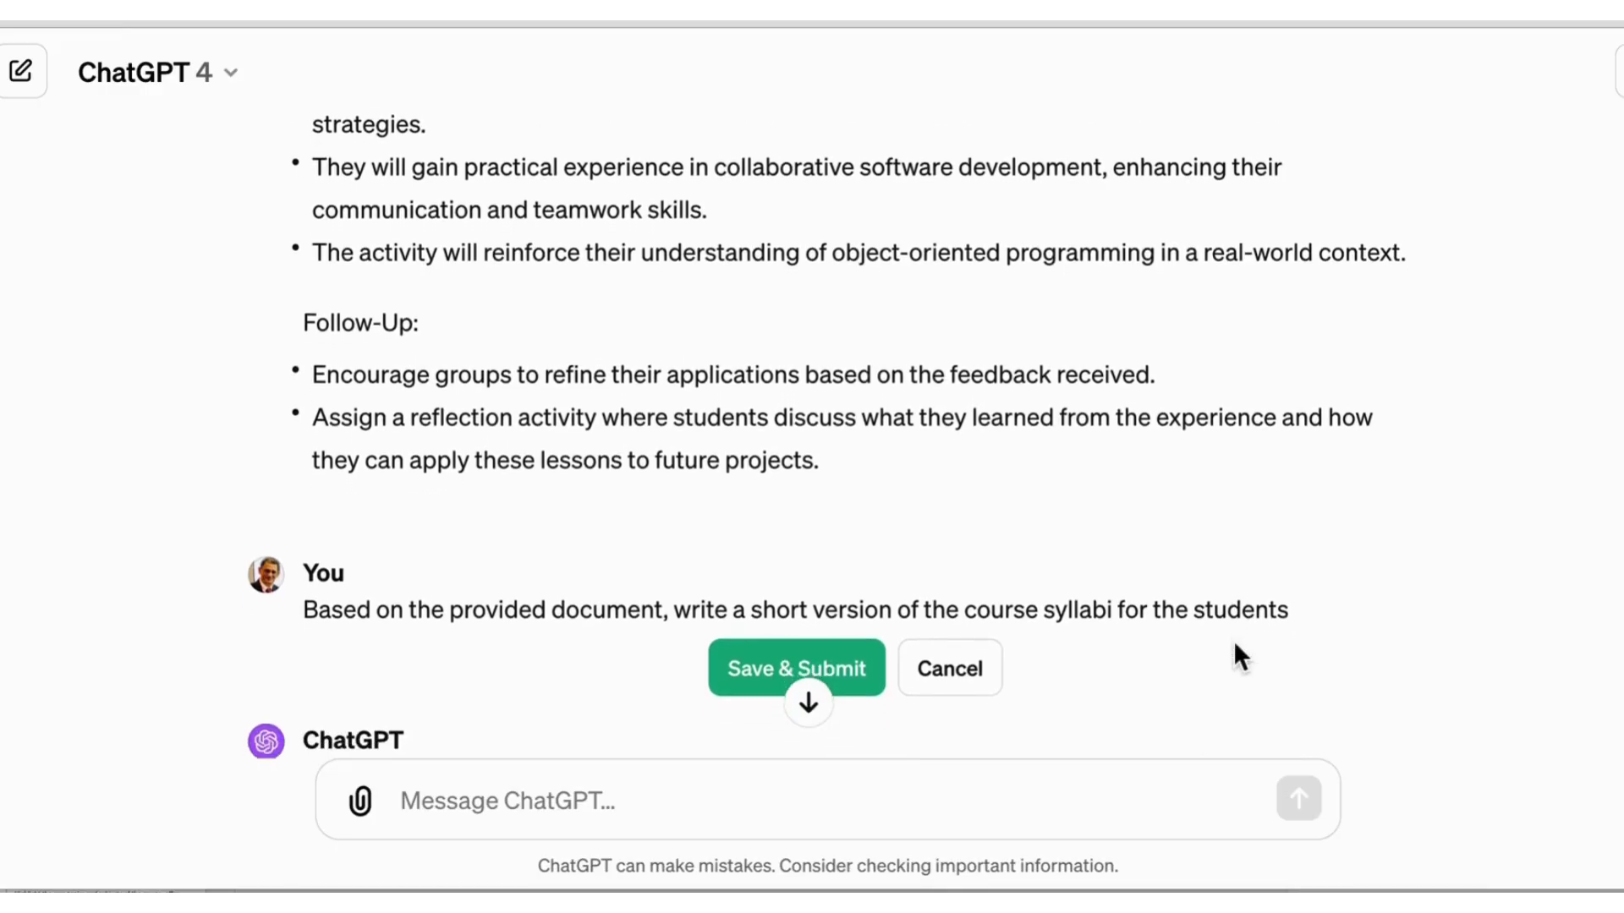
# Submit the edited request for a short student syllabus with textbook and key advice.
pyautogui.click(752, 671)
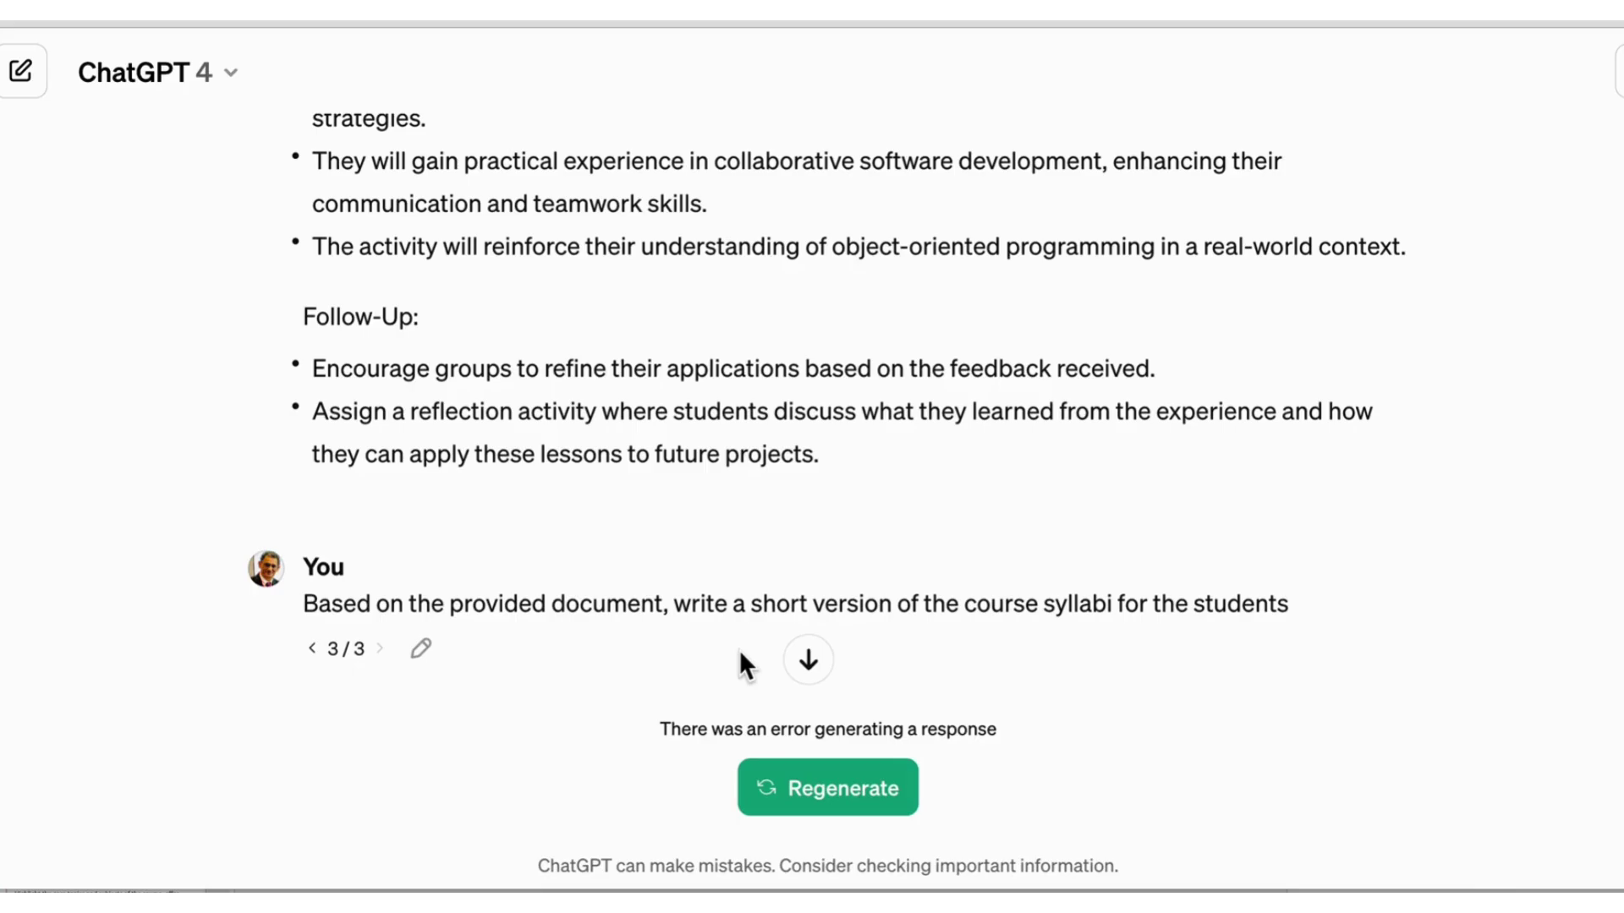